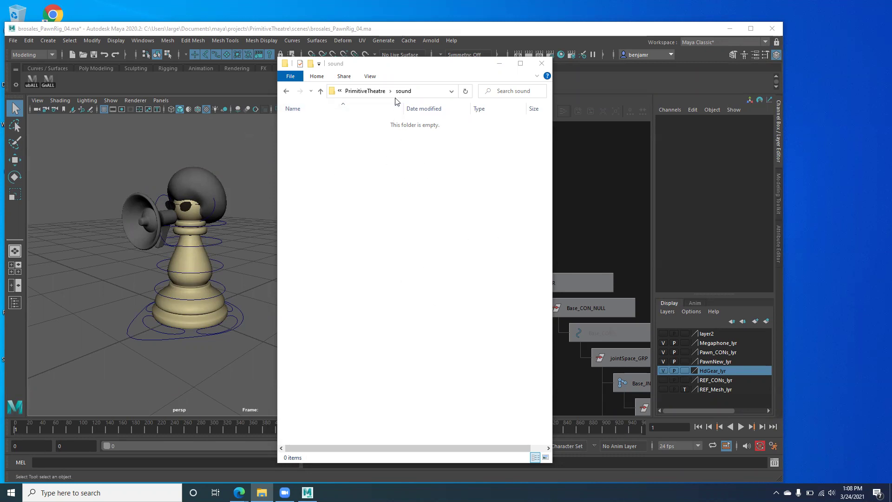
# Browse from PrimitiveTheatre up to projects and into the LipSync project's sound folder.
pyautogui.click(366, 91)
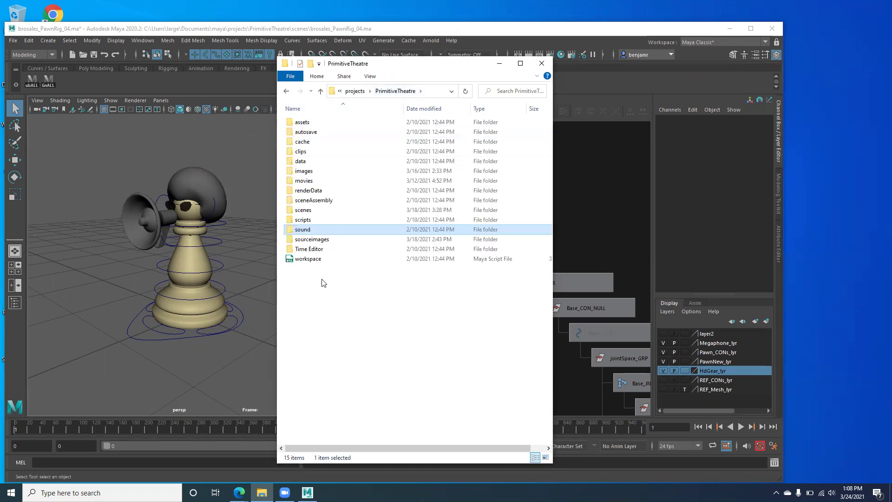
pyautogui.click(308, 220)
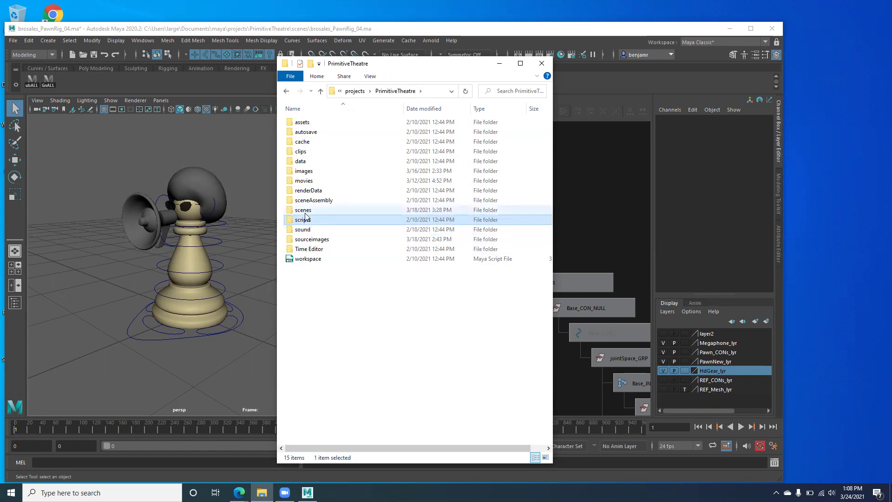
pyautogui.click(354, 91)
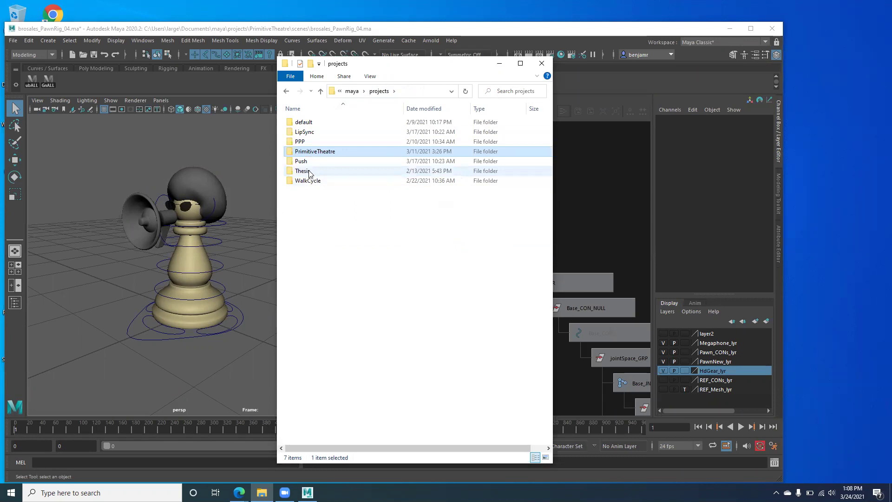
pyautogui.doubleClick(306, 133)
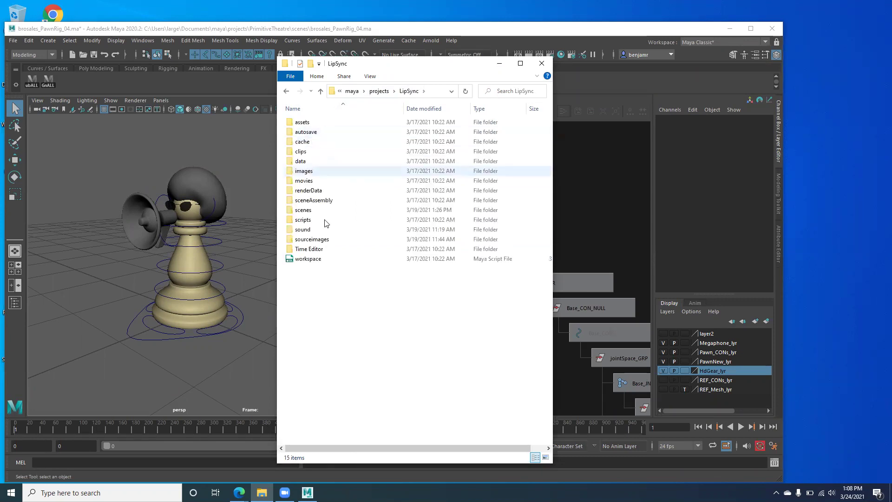
pyautogui.doubleClick(305, 229)
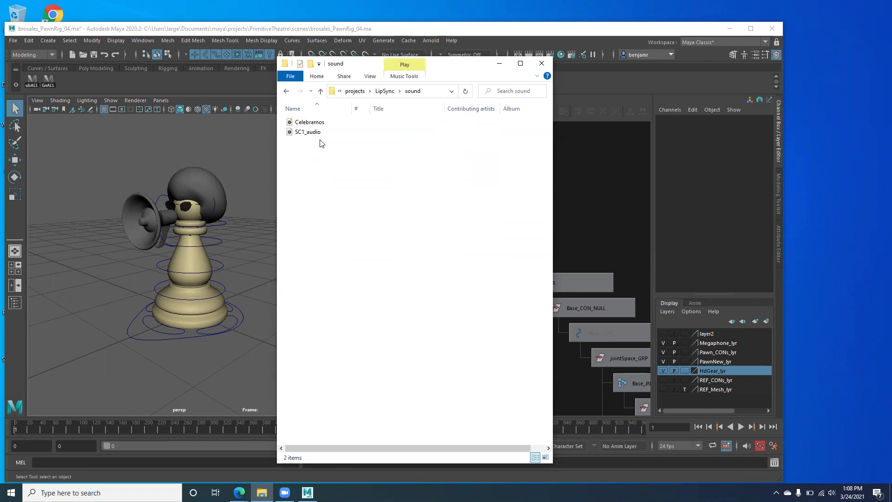
# Preview the SC1_audio file and bring up its context menu to copy it.
pyautogui.click(307, 133)
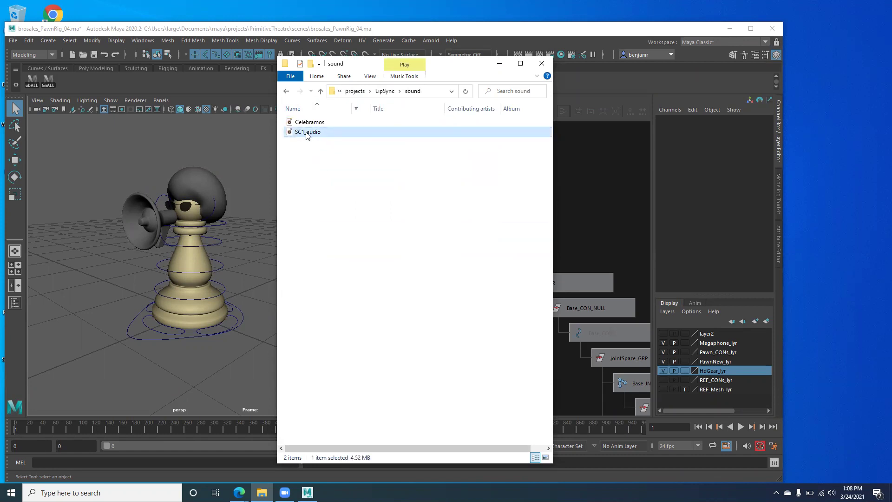
pyautogui.doubleClick(306, 133)
pyautogui.rightClick(307, 133)
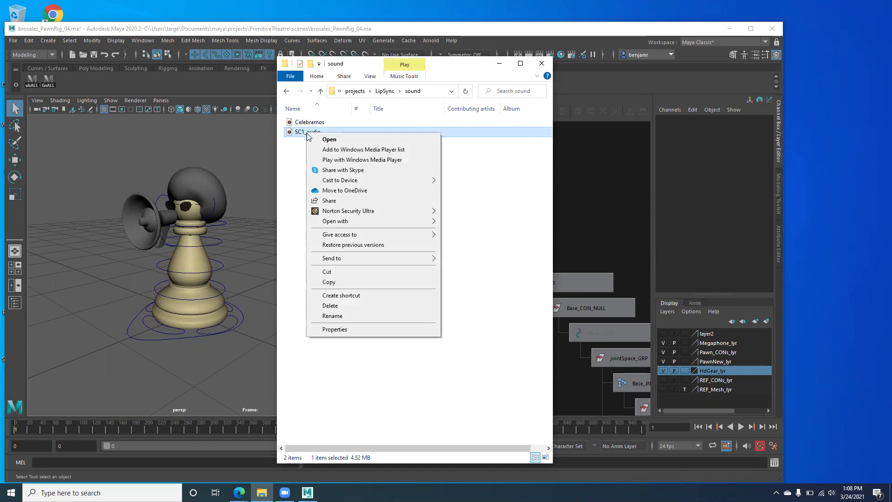
# Copy SC1_audio and open the PrimitiveTheatre project's empty sound folder.
pyautogui.click(325, 282)
pyautogui.click(286, 91)
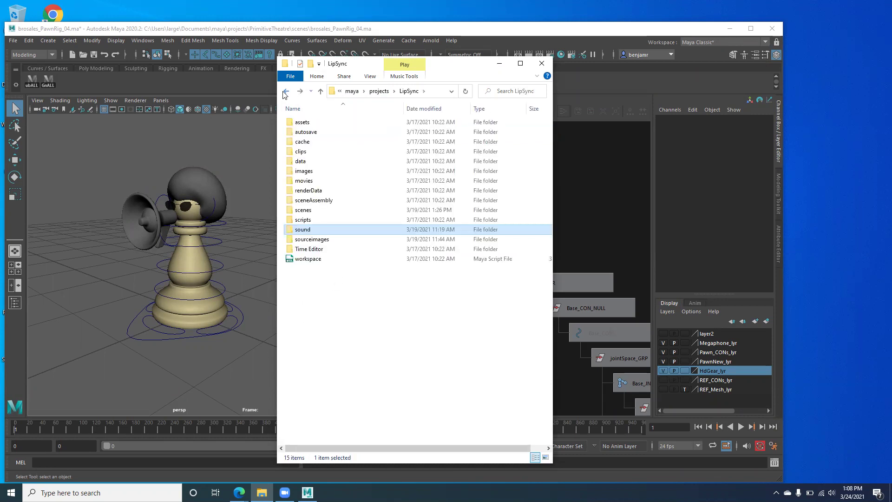
pyautogui.click(379, 91)
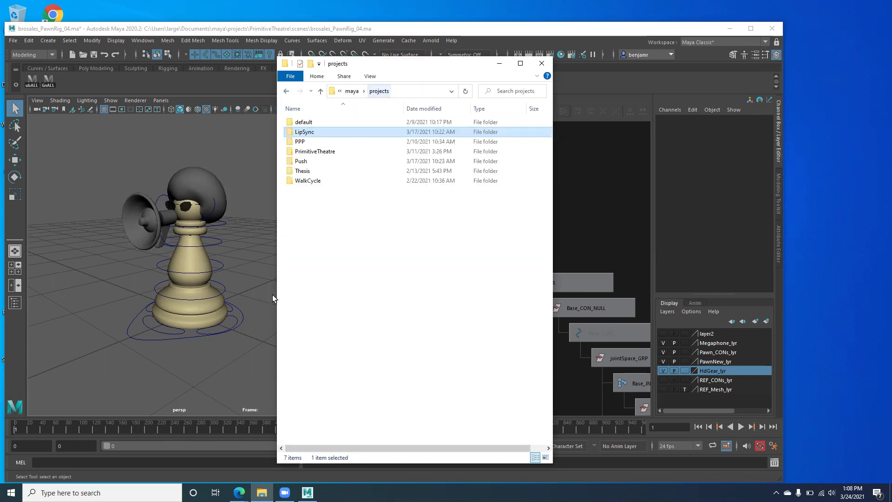
pyautogui.doubleClick(309, 151)
pyautogui.click(306, 231)
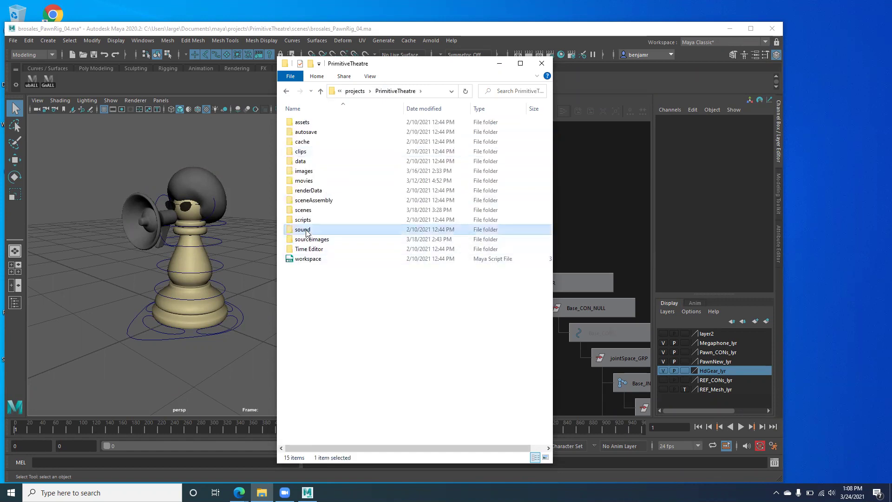
pyautogui.doubleClick(306, 231)
# Paste SC1_audio into PrimitiveTheatre's sound folder and close the Explorer window.
pyautogui.rightClick(314, 233)
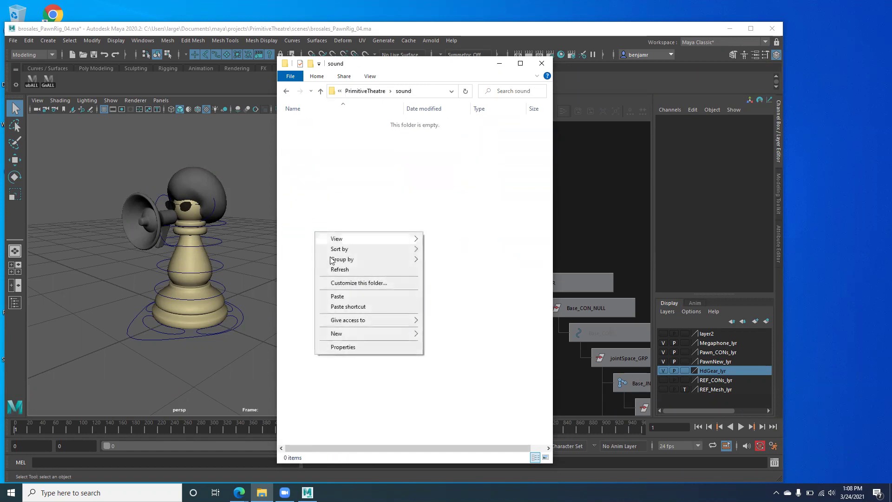
pyautogui.click(344, 298)
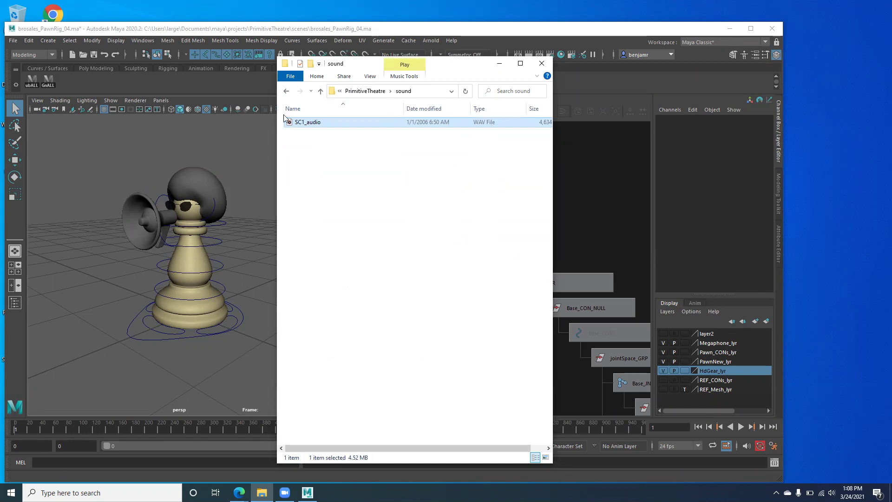
pyautogui.click(542, 64)
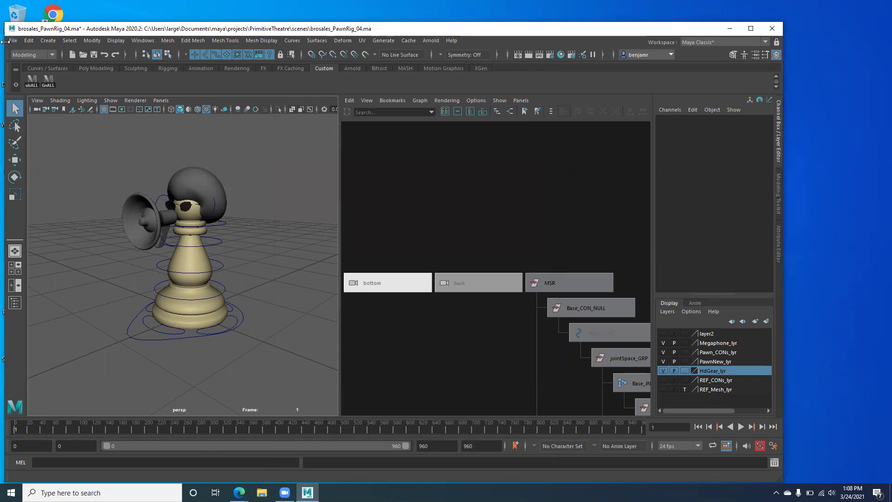
# Use File > Import to bring SC1_audio.wav from the project's sound folder into the scene.
pyautogui.moveTo(4, 42); pyautogui.dragTo(0, 41)
pyautogui.click(9, 41)
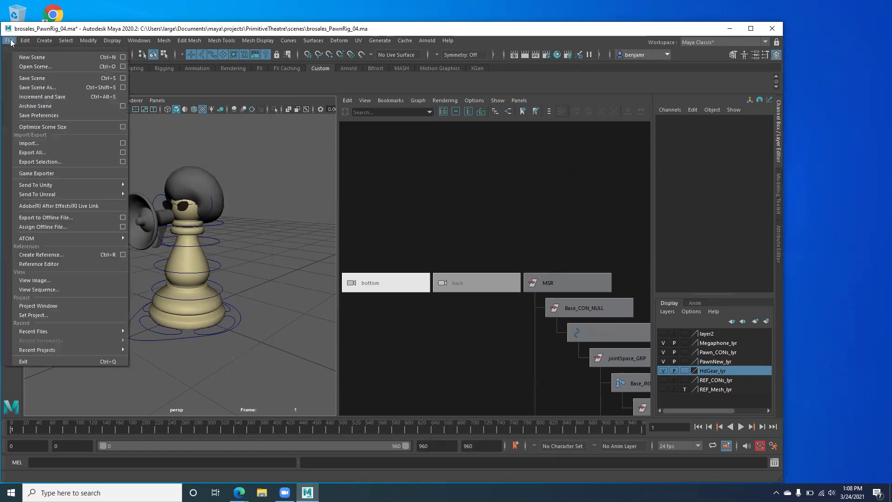
pyautogui.click(26, 145)
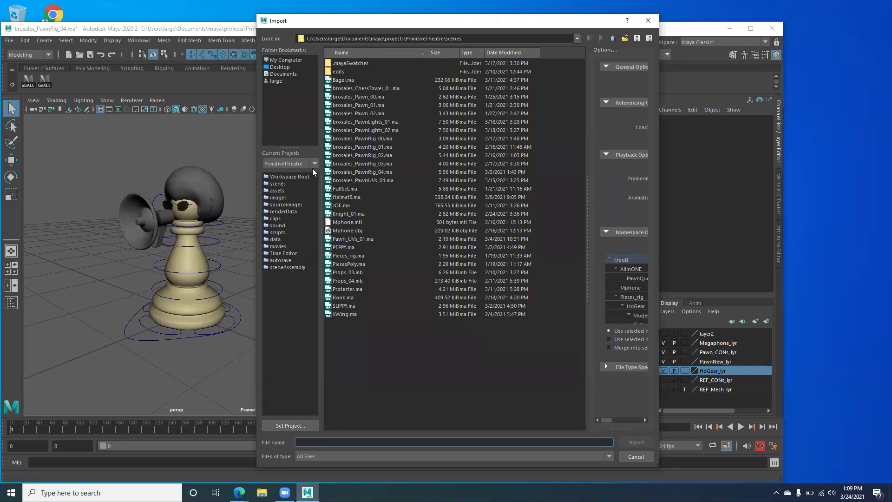
pyautogui.click(278, 226)
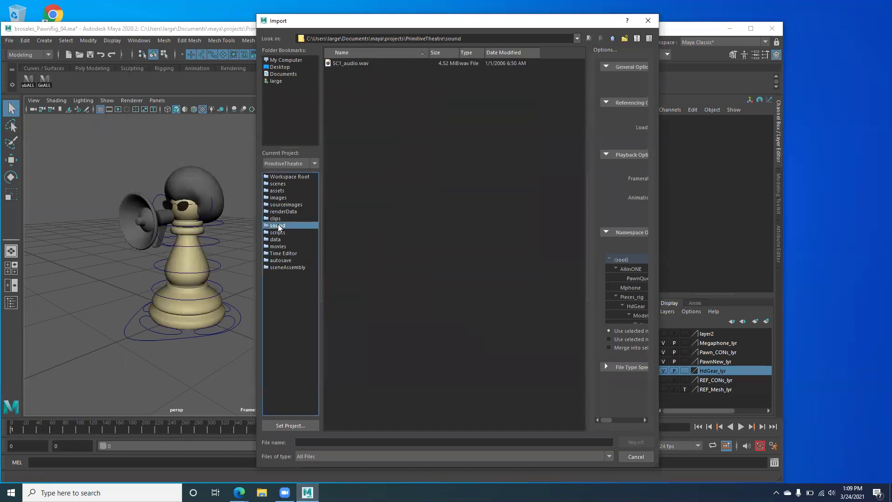
pyautogui.click(347, 64)
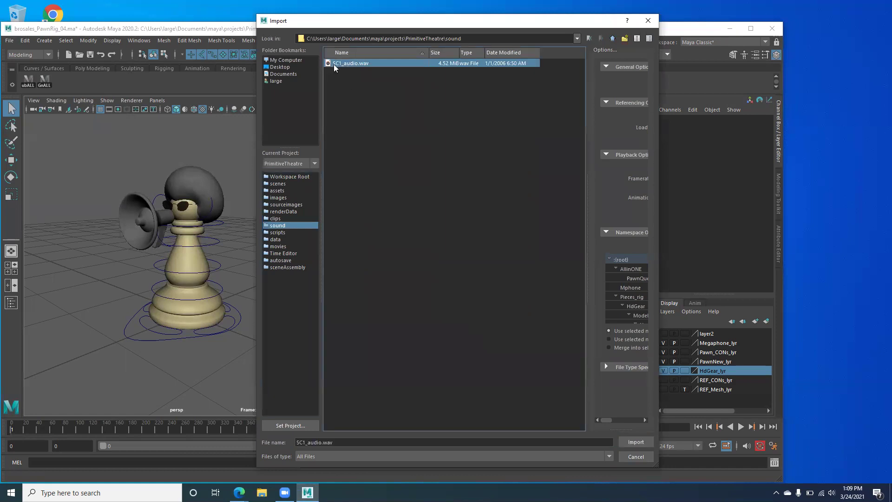
pyautogui.click(627, 444)
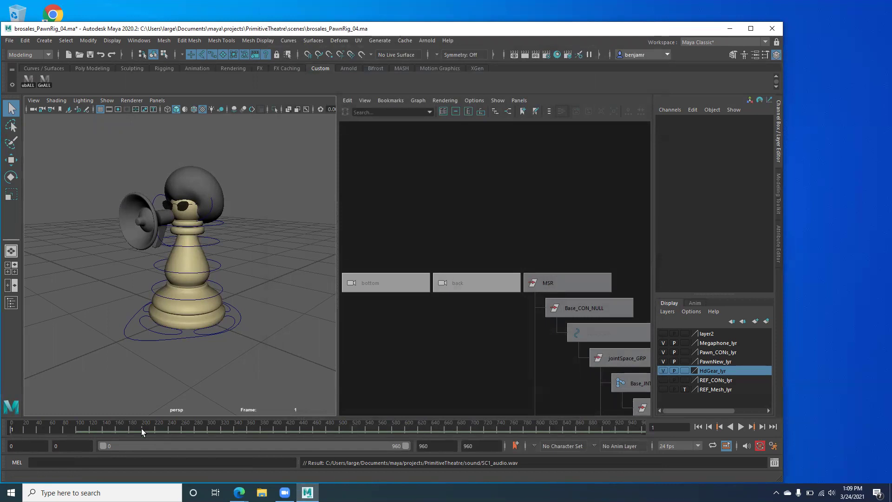
# Play the scene with its audio and stop at frame 140.
pyautogui.click(742, 427)
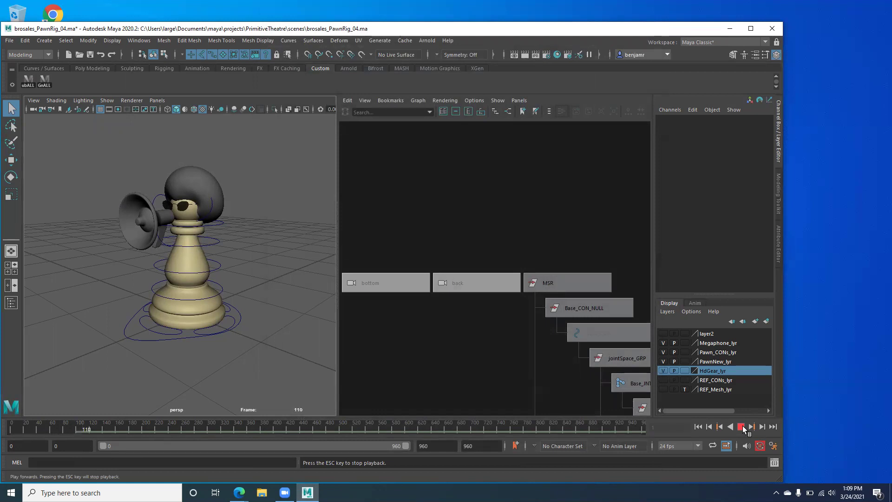
pyautogui.click(742, 427)
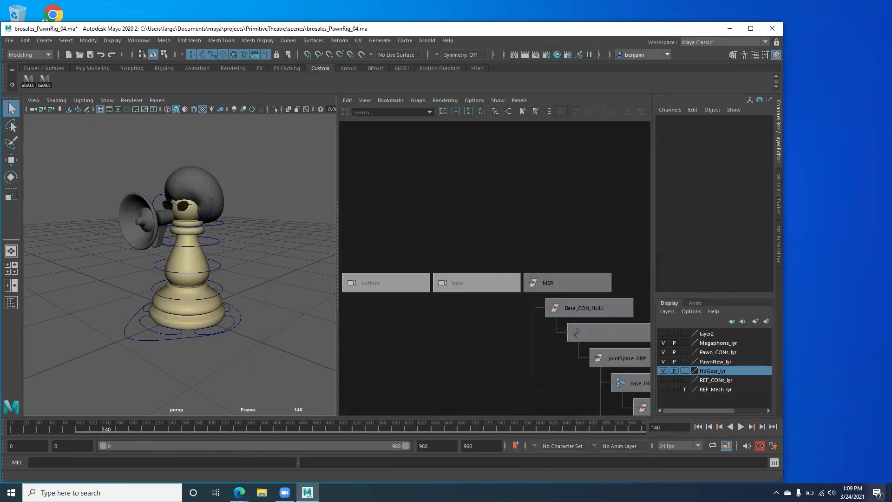
# Move the current frame on the time slider to 546.
pyautogui.rightClick(443, 426)
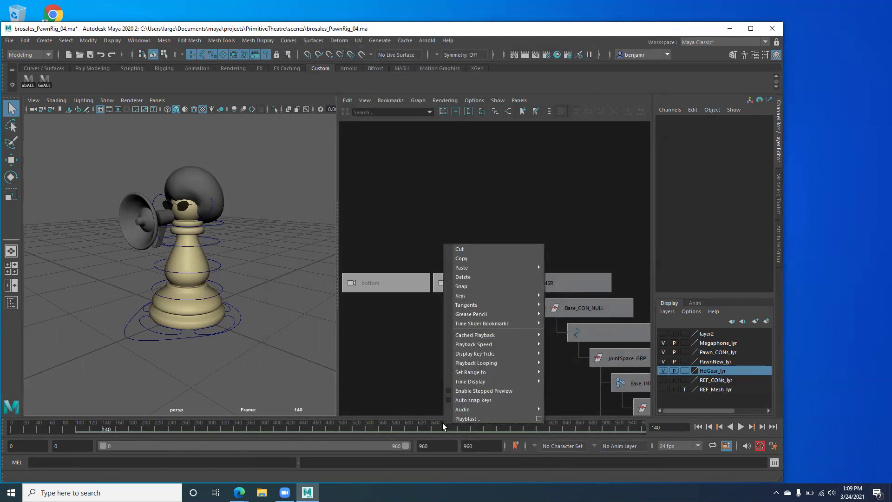
pyautogui.moveTo(476, 412)
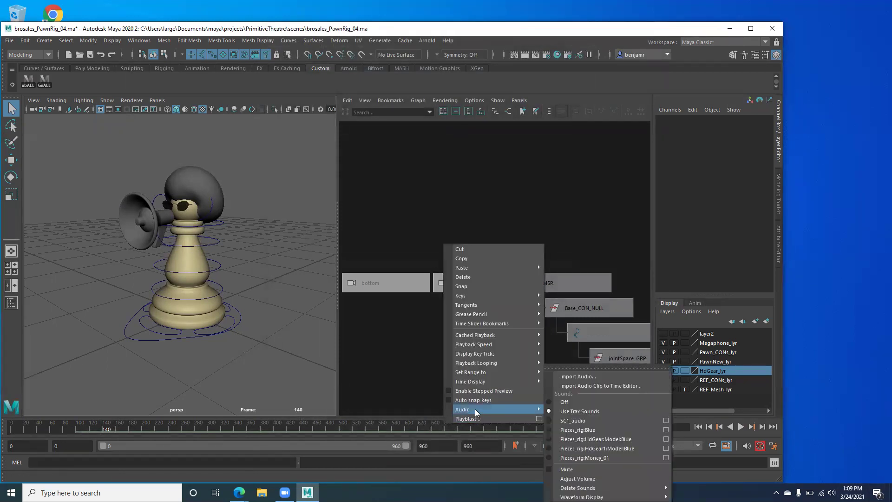
pyautogui.click(374, 430)
# Set SC1_audio as the time slider's sound and reopen the Audio submenu.
pyautogui.rightClick(338, 429)
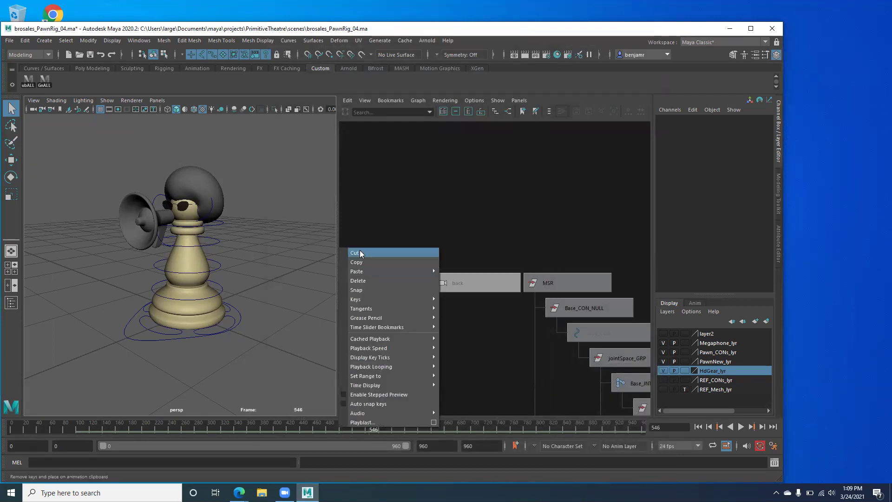
pyautogui.moveTo(421, 413)
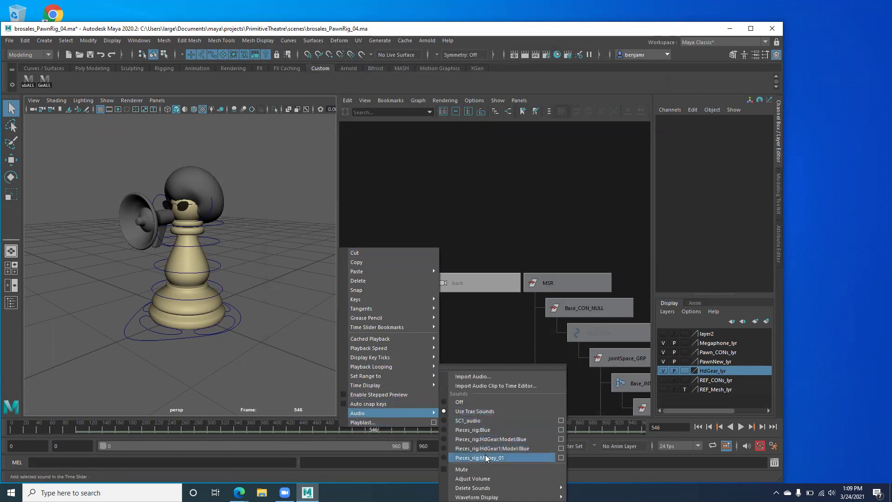
pyautogui.click(444, 421)
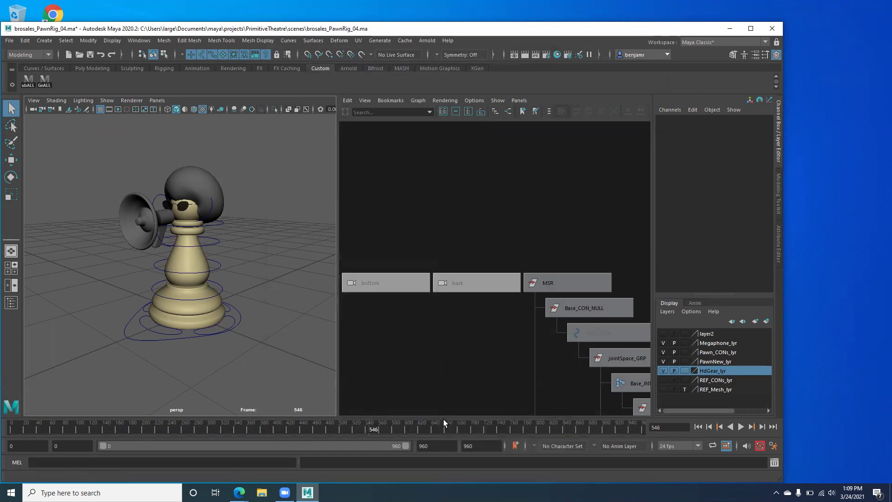
pyautogui.rightClick(357, 427)
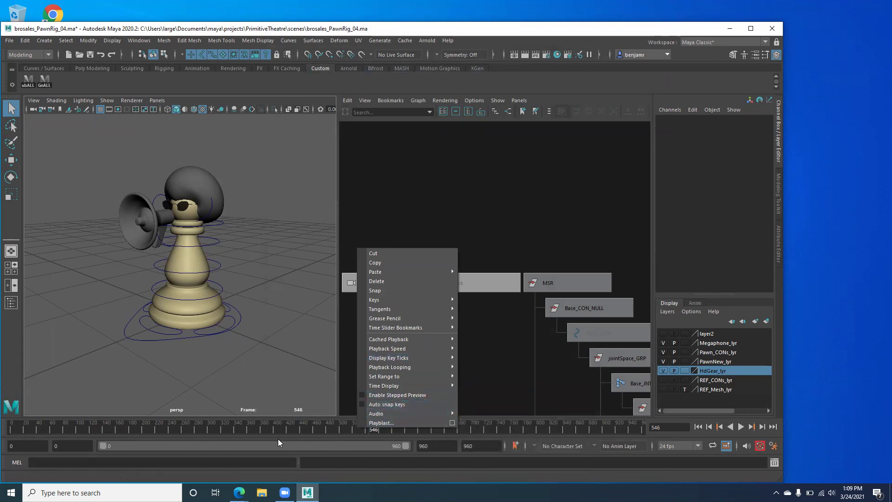
pyautogui.moveTo(385, 413)
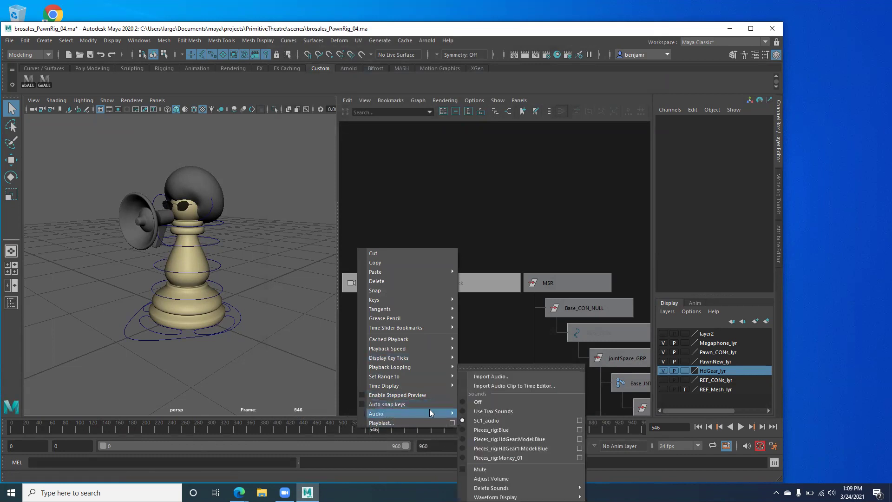
# Open SC1_audio's attributes and change its offset from 1551 to 101.
pyautogui.click(580, 421)
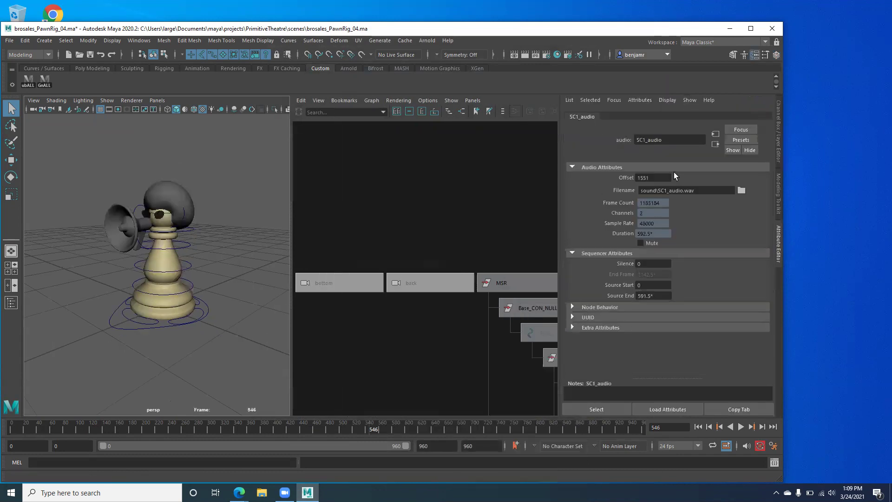
pyautogui.moveTo(657, 180); pyautogui.dragTo(637, 180)
pyautogui.write('101')
pyautogui.press('Return')
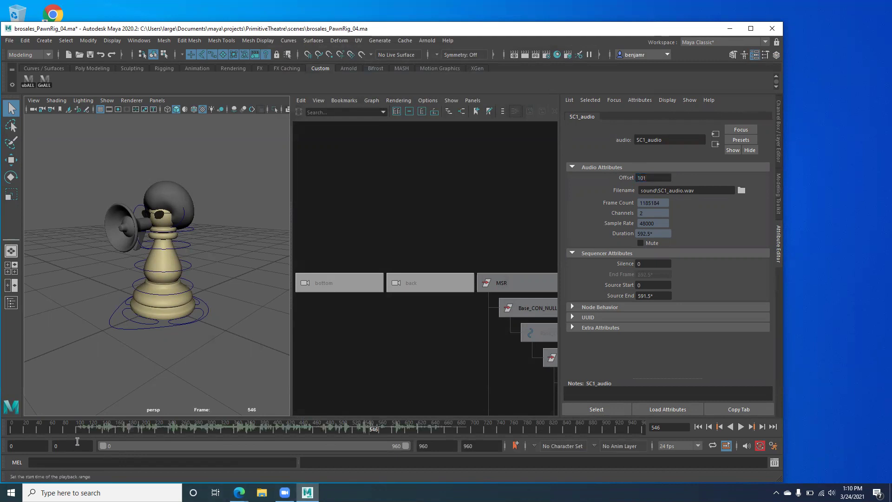
# Play and scrub the timeline from frame 0 to hear the audio.
pyautogui.click(41, 429)
pyautogui.hotkey('alt', 'v')
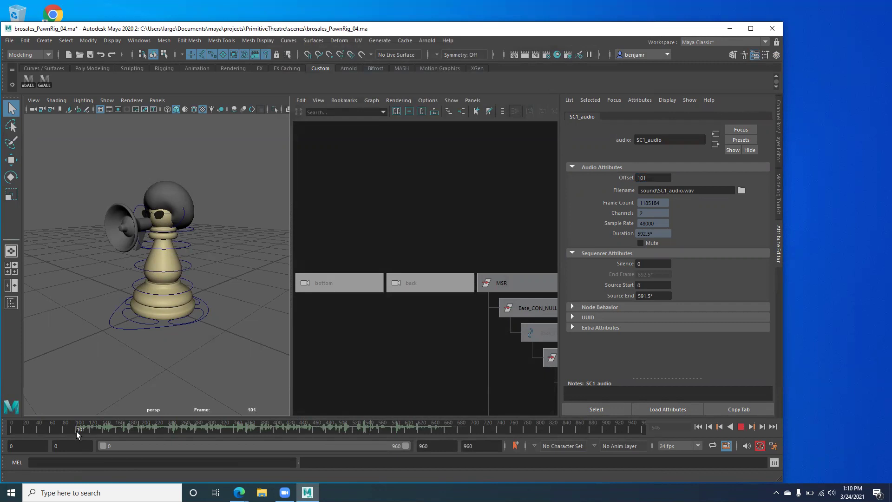
pyautogui.moveTo(73, 433); pyautogui.dragTo(6, 441)
pyautogui.hotkey('alt', 'v')
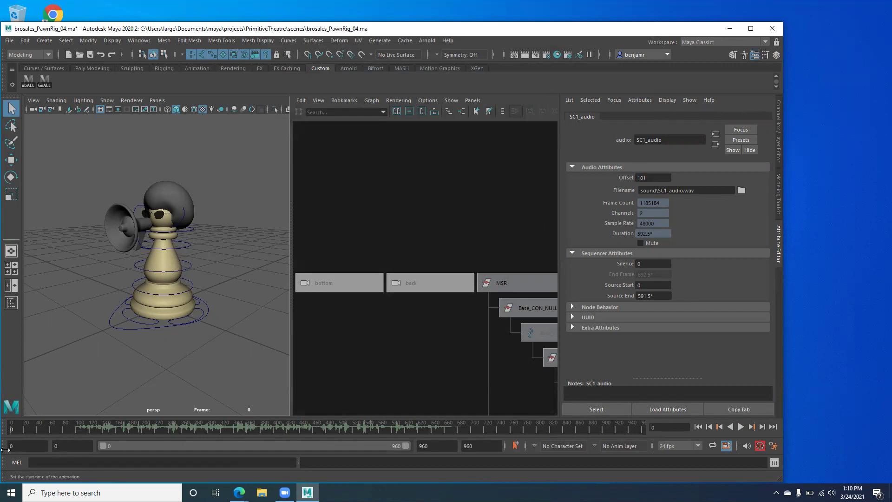
pyautogui.hotkey('alt', 'v')
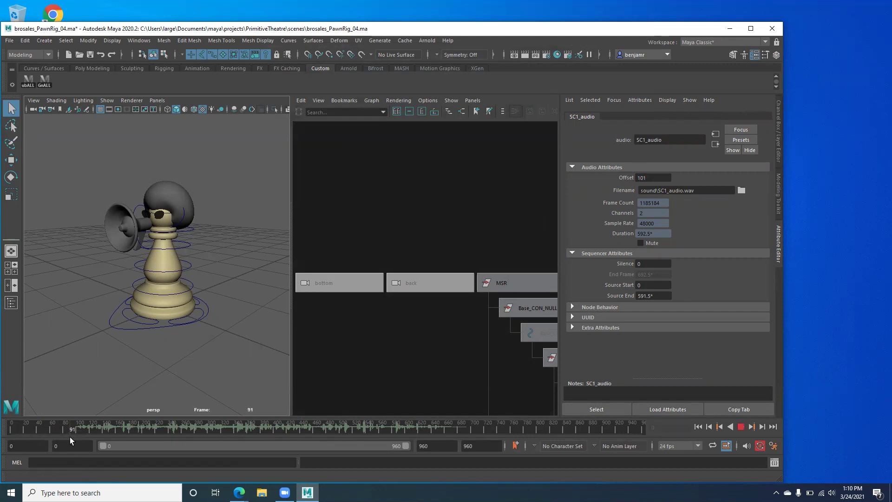
pyautogui.moveTo(72, 438); pyautogui.dragTo(6, 442)
pyautogui.hotkey('alt', 'v')
# Set the playback start frame to 101 and move the current time there.
pyautogui.click(11, 445)
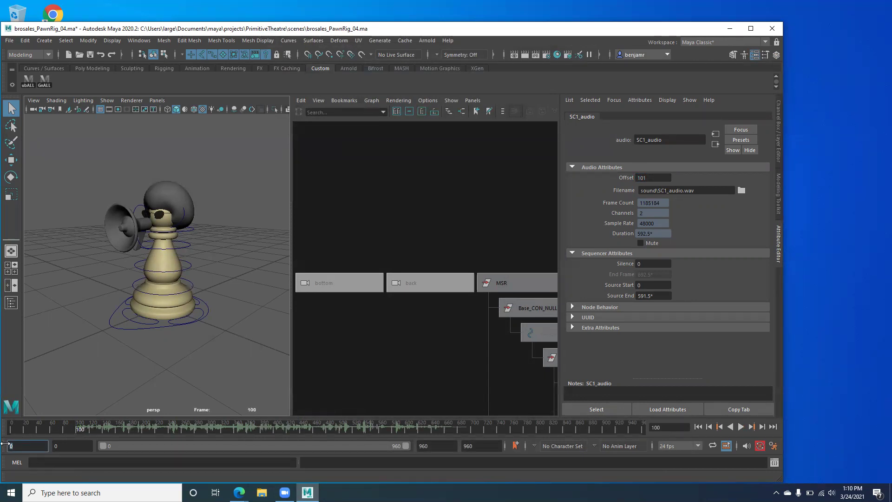
pyautogui.press('Return')
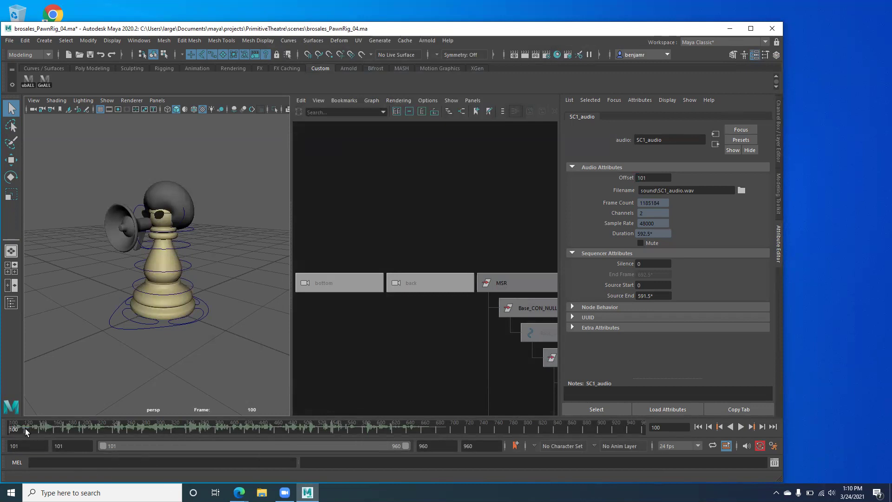
pyautogui.click(11, 430)
# Change SC1_audio's offset to 125 and play back from frame 101 to check timing.
pyautogui.click(659, 177)
pyautogui.click(640, 177)
pyautogui.doubleClick(641, 177)
pyautogui.write('125')
pyautogui.press('Return')
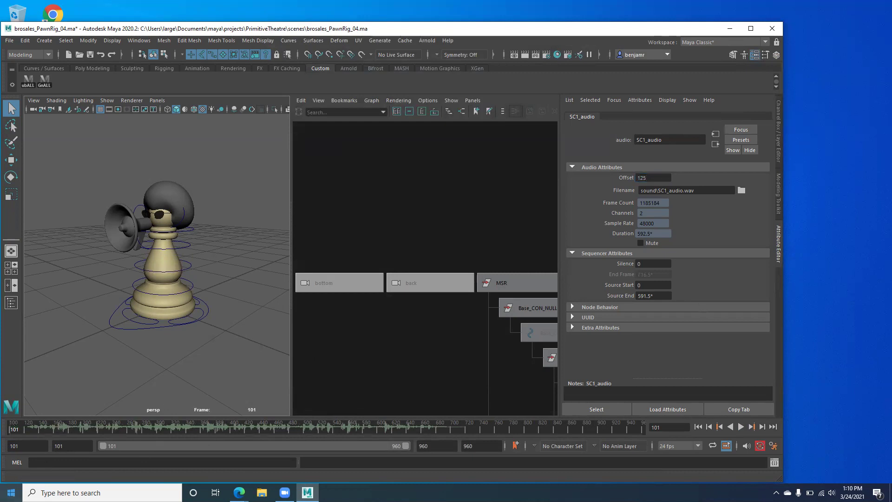
pyautogui.hotkey('alt', 'v')
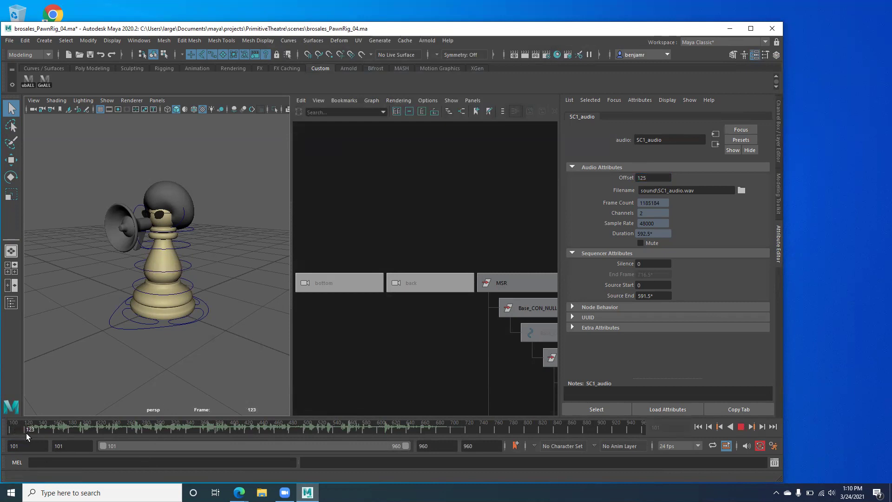
pyautogui.click(4, 431)
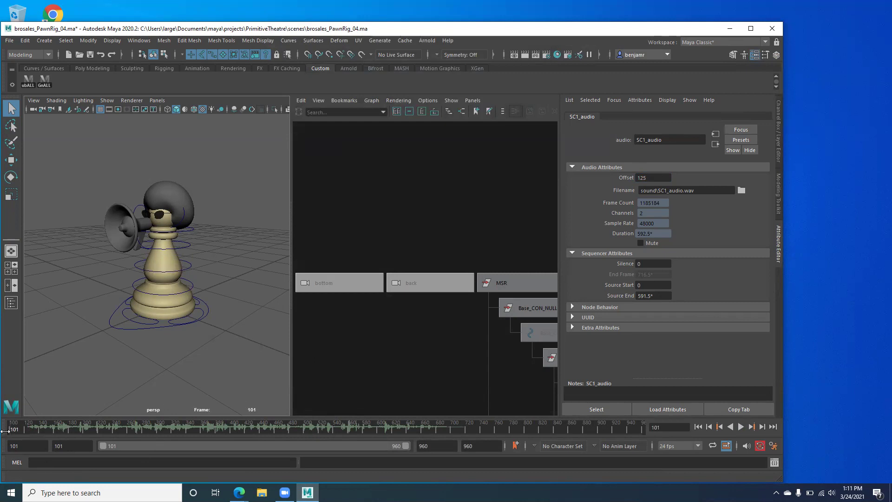
pyautogui.press('super')
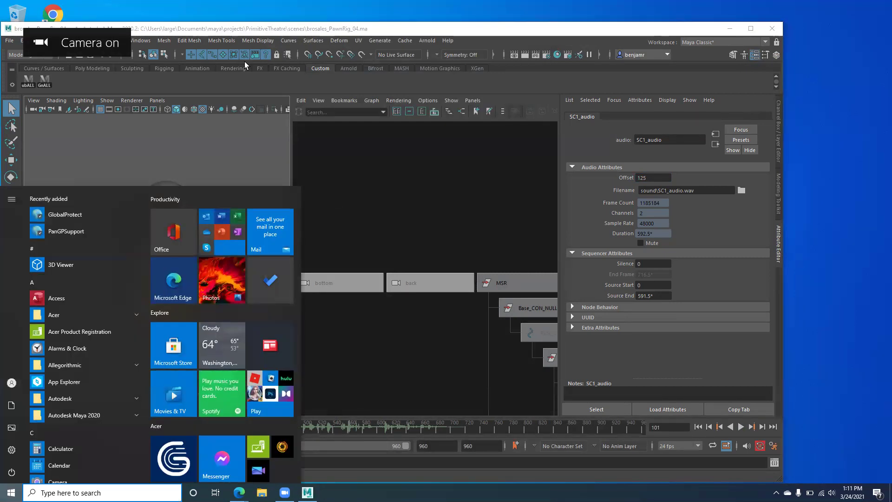
pyautogui.click(146, 166)
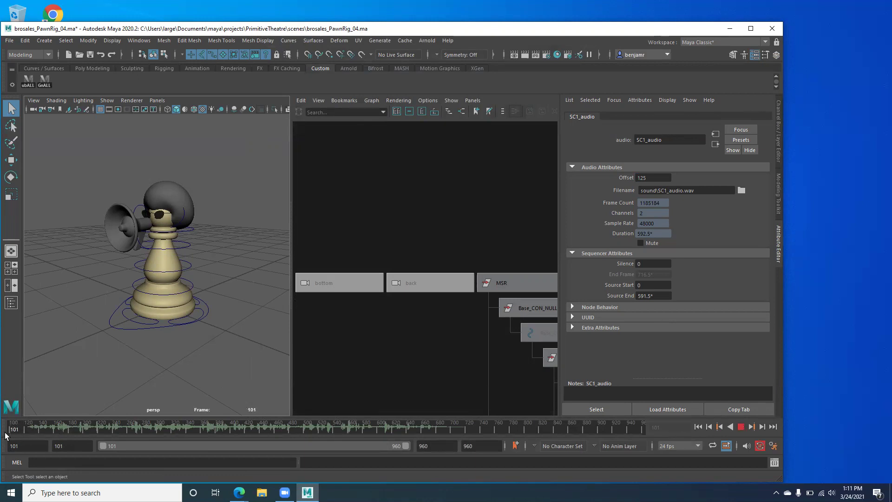
pyautogui.click(740, 427)
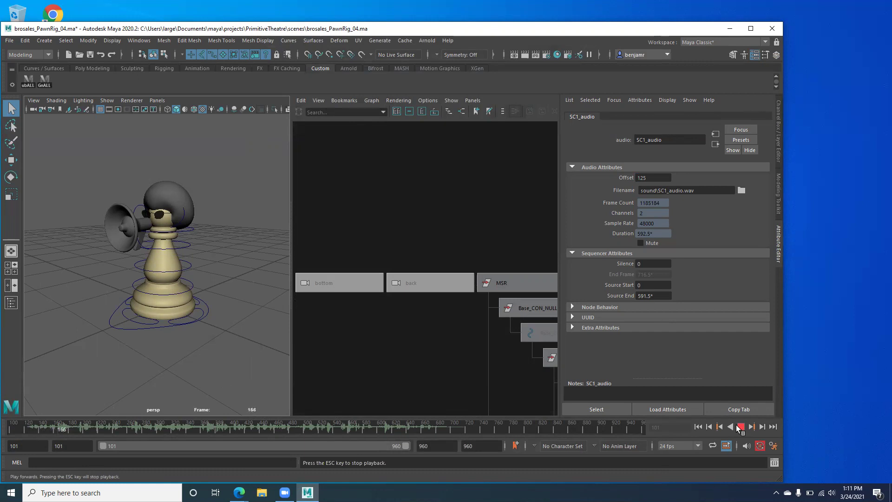
pyautogui.click(740, 427)
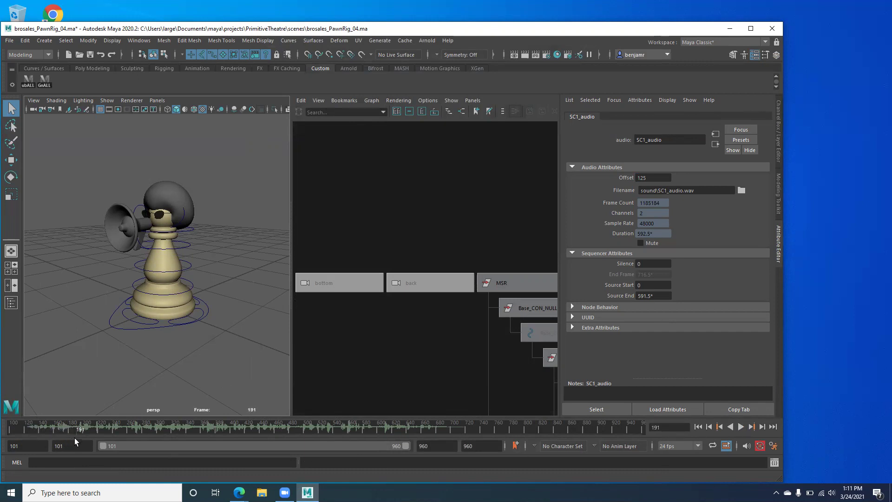
pyautogui.click(16, 428)
pyautogui.click(13, 428)
pyautogui.hotkey('alt', 'v')
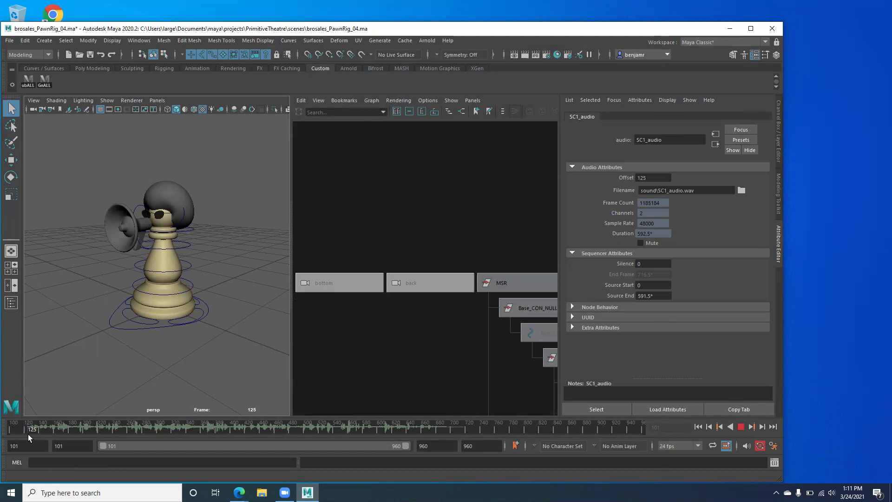
pyautogui.hotkey('alt', 'v')
pyautogui.hotkey('alt', 'v')
pyautogui.click(468, 428)
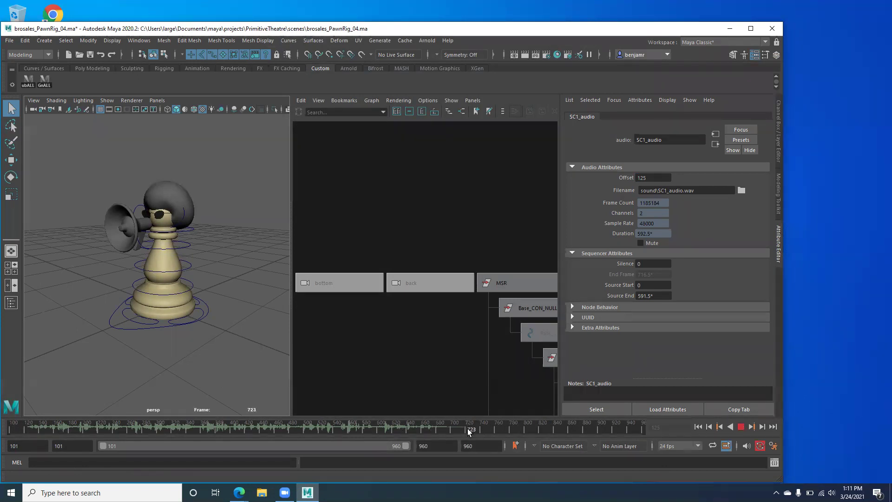
pyautogui.moveTo(467, 429); pyautogui.dragTo(463, 431)
pyautogui.hotkey('alt', 'v')
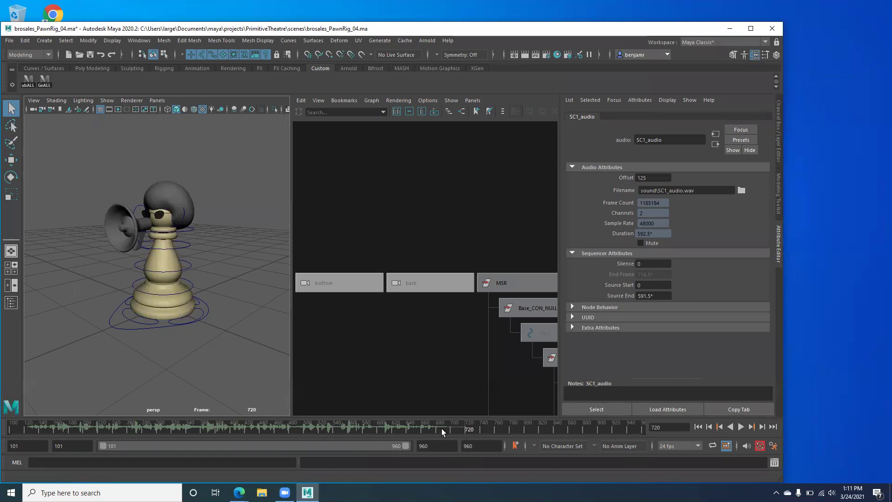
pyautogui.click(470, 428)
# Open the time slider's Audio menu and reach the Delete Sounds list for SC1_audio.
pyautogui.rightClick(506, 426)
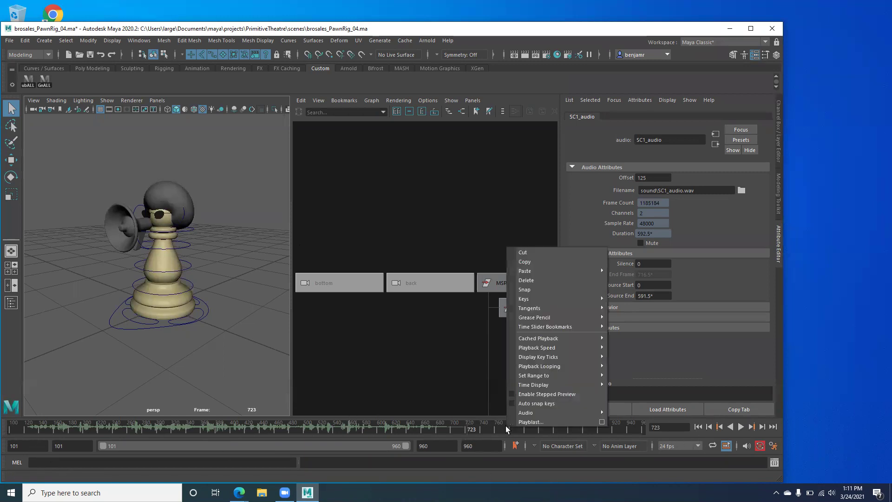
pyautogui.moveTo(512, 411)
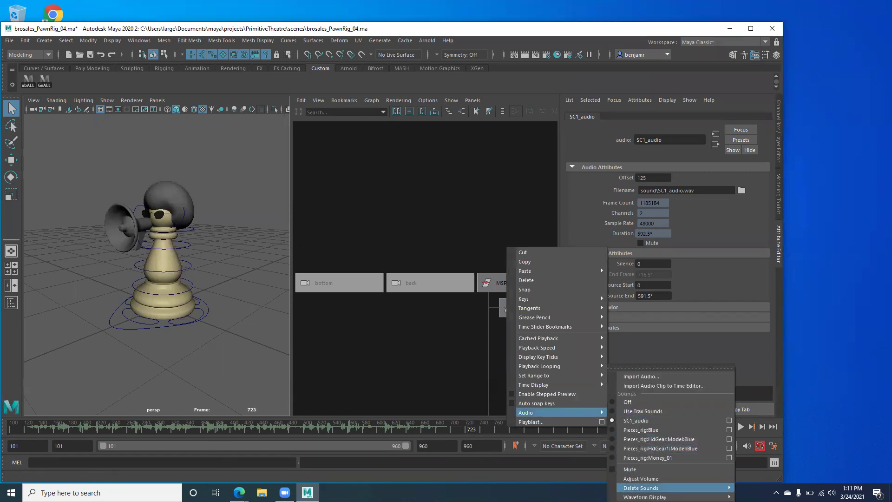
pyautogui.moveTo(659, 488)
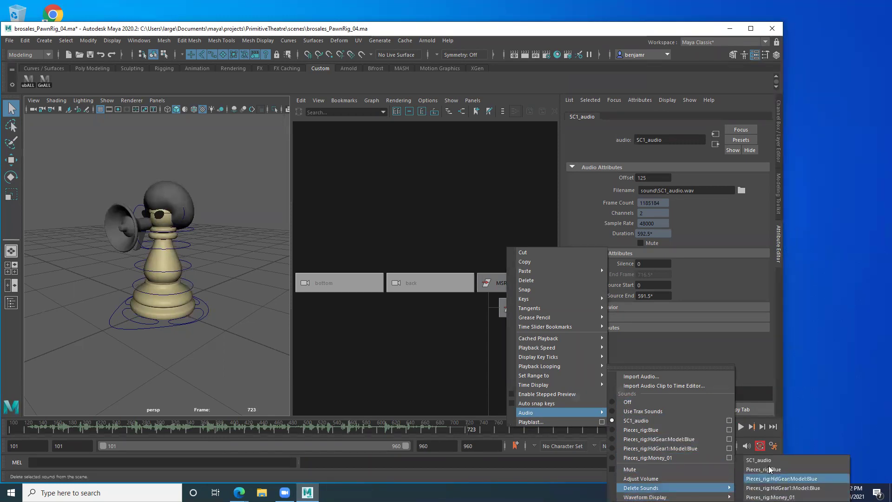
# Delete the SC1_audio sound, then briefly play and stop the timeline.
pyautogui.click(775, 461)
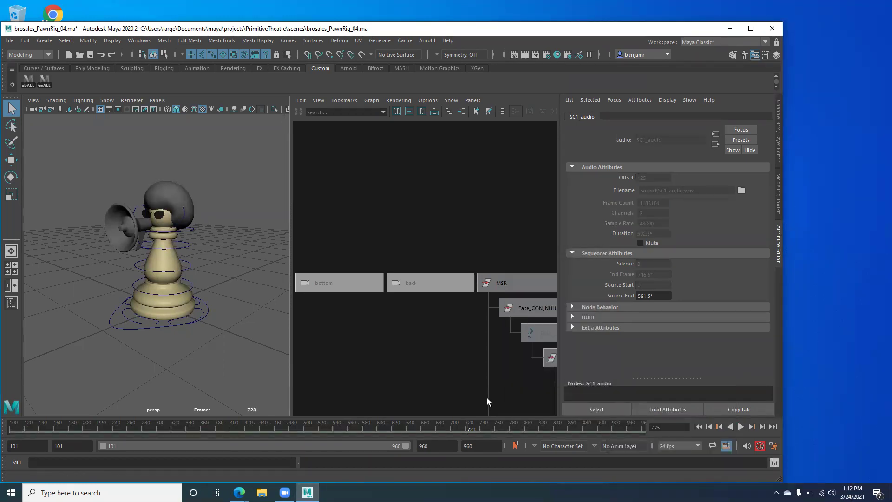
pyautogui.hotkey('alt', 'v')
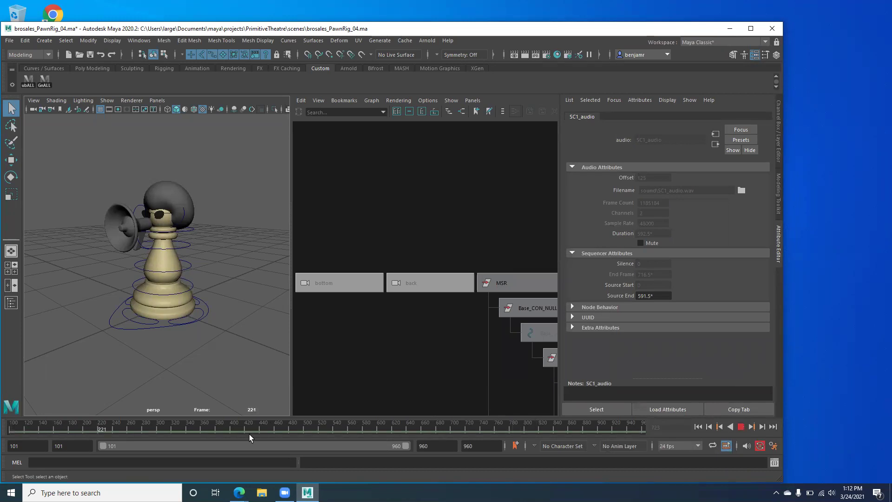
pyautogui.hotkey('alt', 'v')
# Import SC1_audio.wav again via File > Import and clear the selection.
pyautogui.click(9, 40)
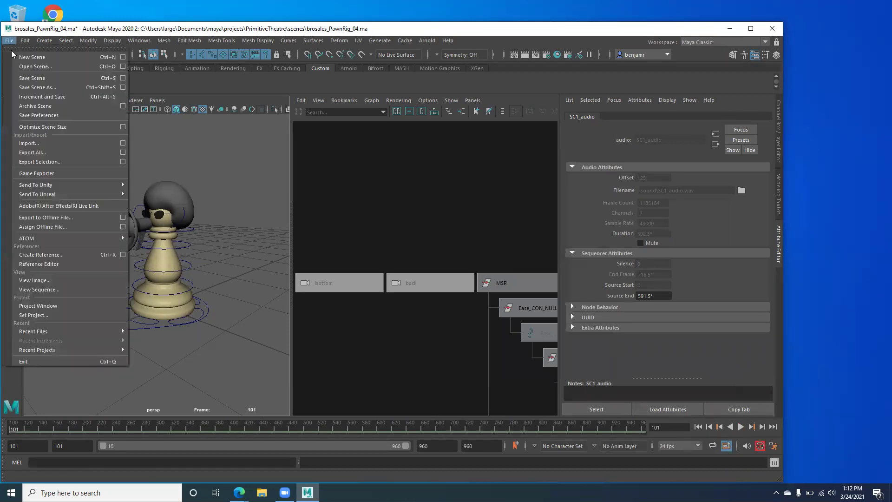
pyautogui.click(33, 143)
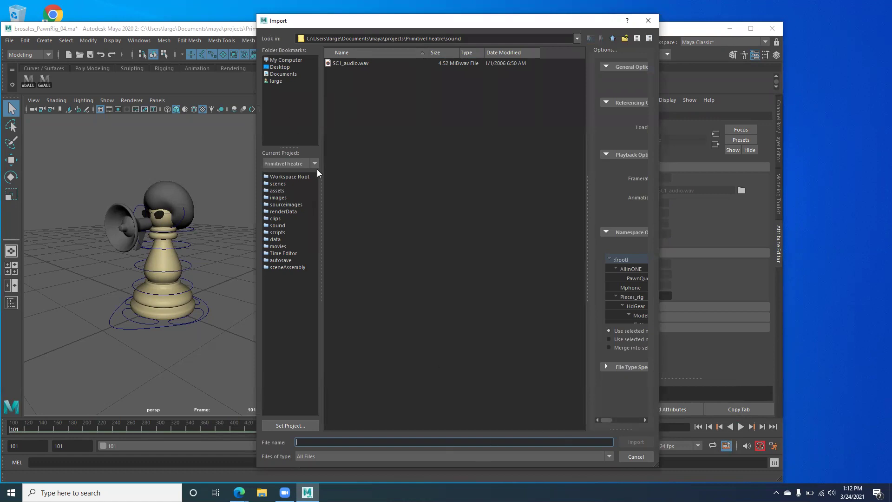
pyautogui.click(350, 68)
pyautogui.click(630, 441)
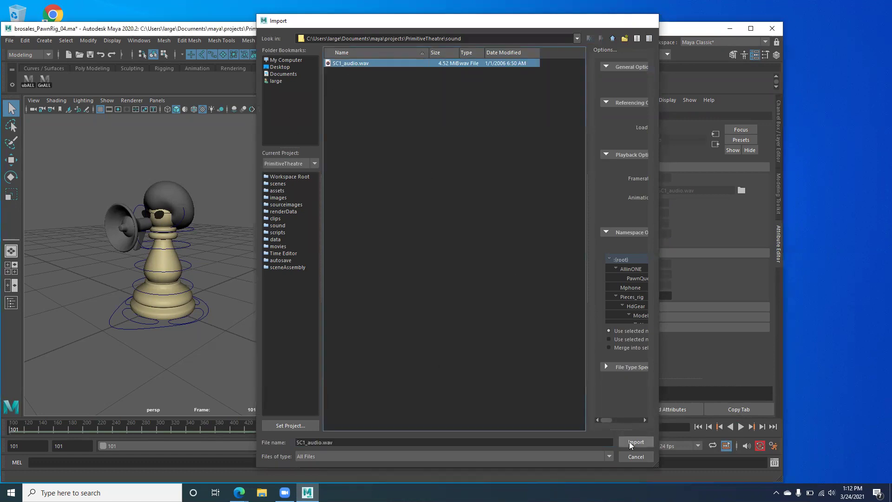
pyautogui.click(354, 326)
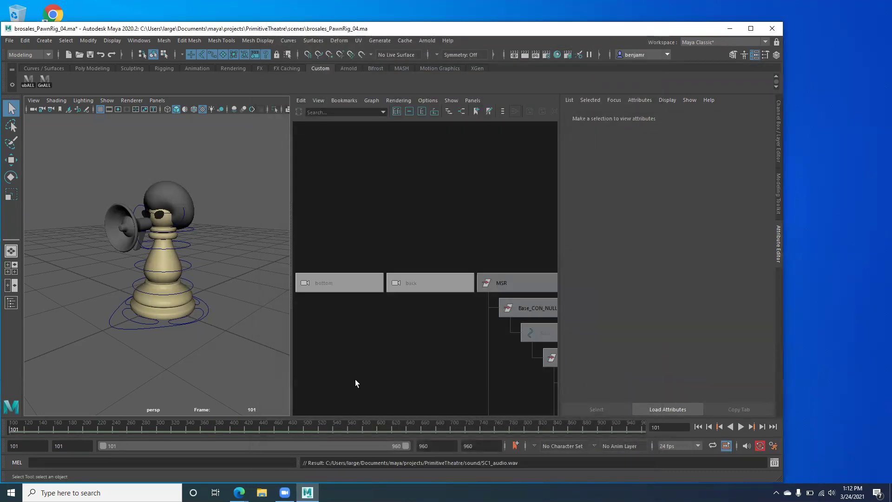
# Open the re-imported SC1_audio's attributes and change its Offset from 1551 to 125.
pyautogui.rightClick(351, 429)
pyautogui.moveTo(446, 412)
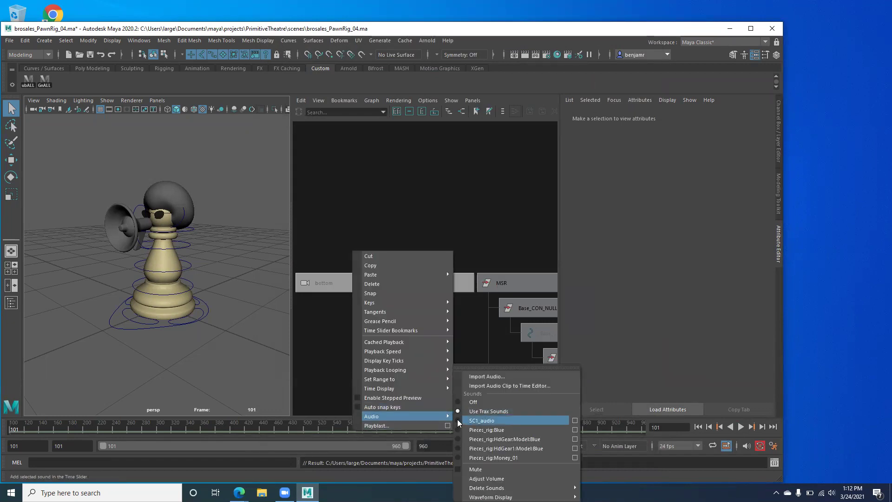
pyautogui.click(575, 420)
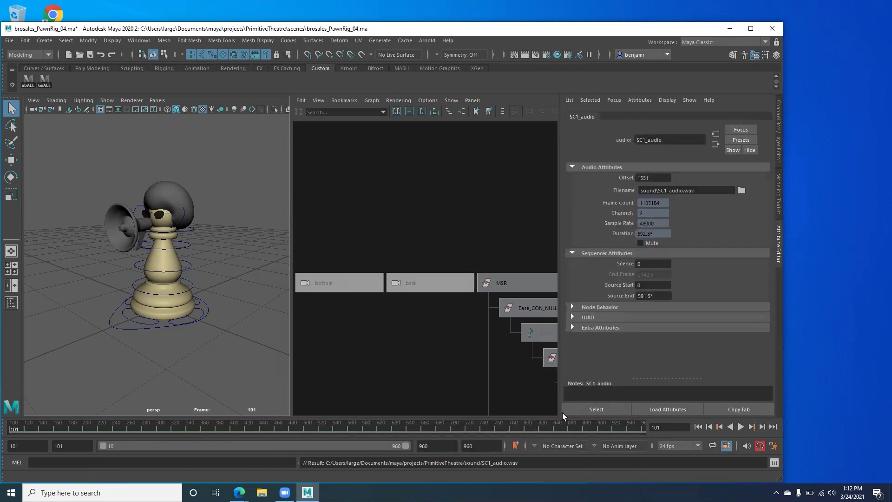
pyautogui.click(650, 179)
pyautogui.press('Return')
# Show SC1_audio's waveform on the time slider and scrub through frames about 146 to 228.
pyautogui.rightClick(532, 426)
pyautogui.moveTo(574, 413)
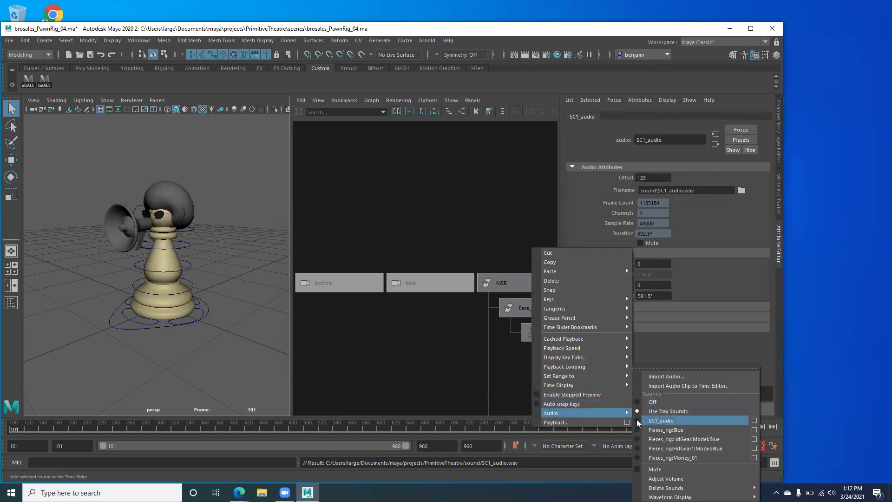
pyautogui.click(638, 420)
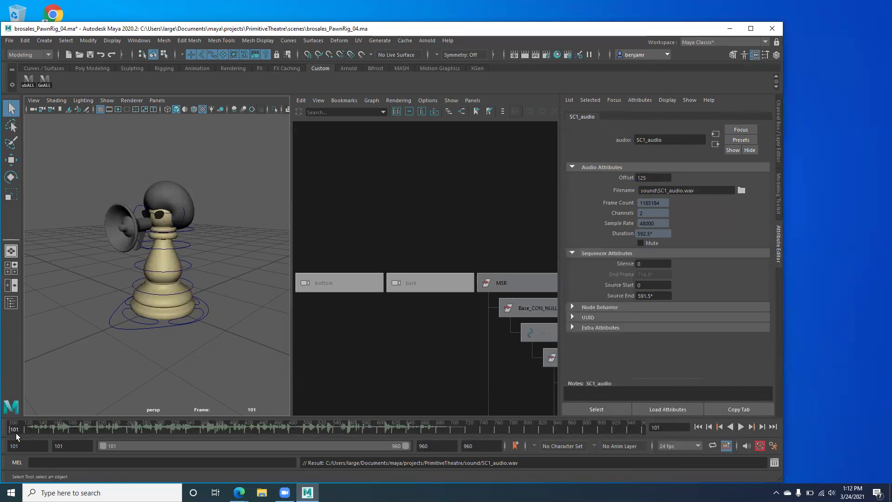
pyautogui.moveTo(16, 434)
pyautogui.mouseDown()
pyautogui.moveTo(43, 436)
pyautogui.moveTo(16, 432)
pyautogui.mouseUp()
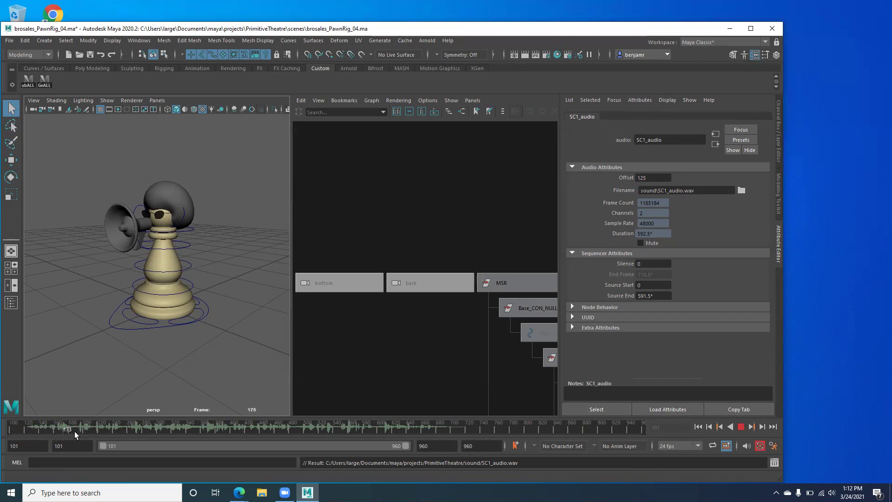
pyautogui.moveTo(103, 432); pyautogui.dragTo(46, 431)
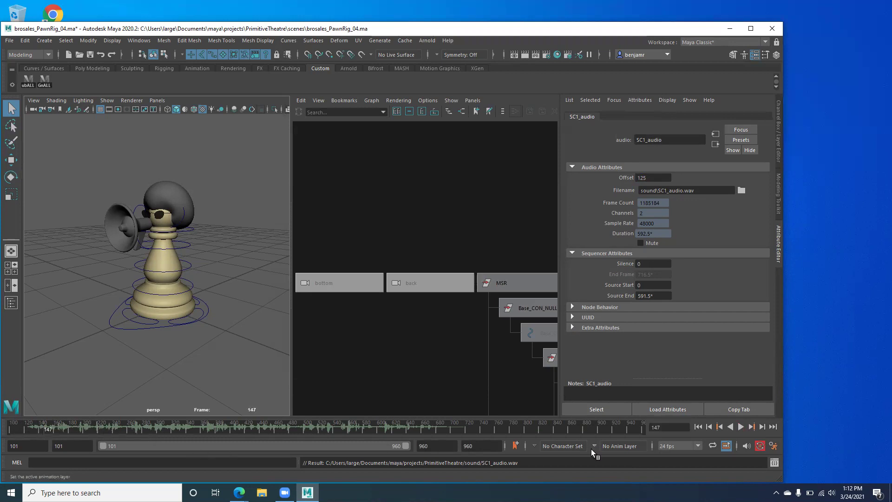
pyautogui.rightClick(457, 428)
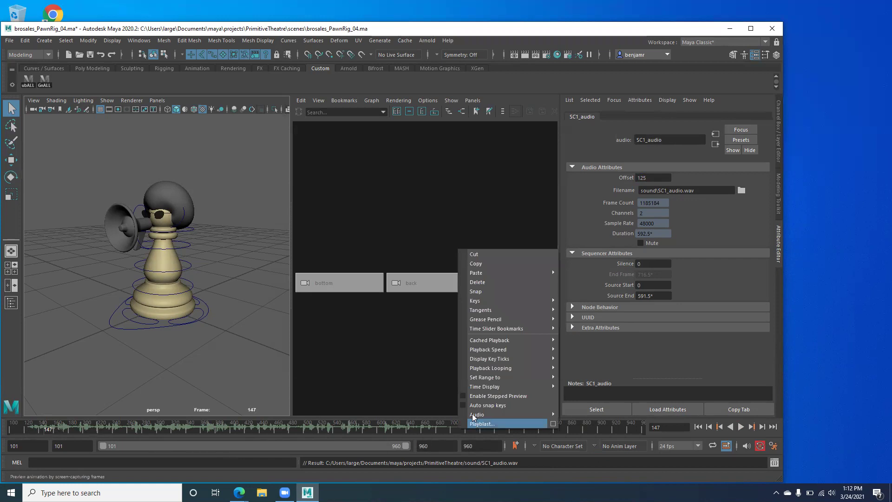
pyautogui.moveTo(485, 415)
pyautogui.click(564, 403)
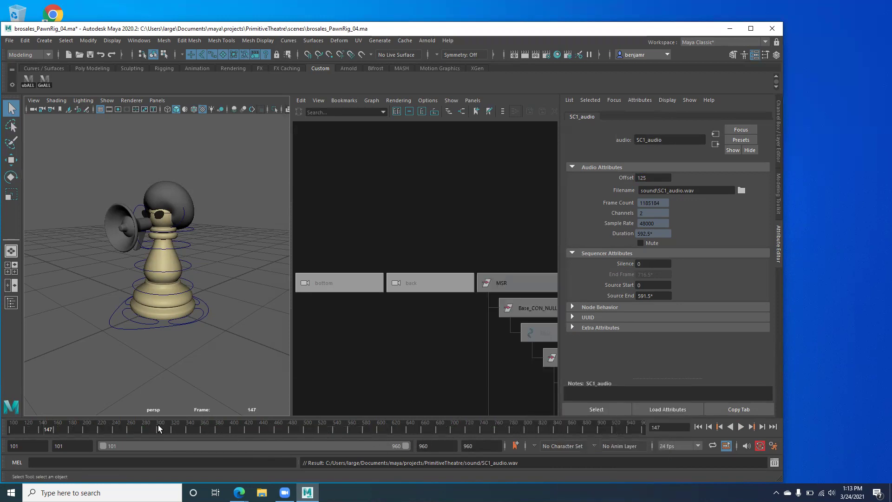
pyautogui.rightClick(98, 431)
pyautogui.moveTo(188, 418)
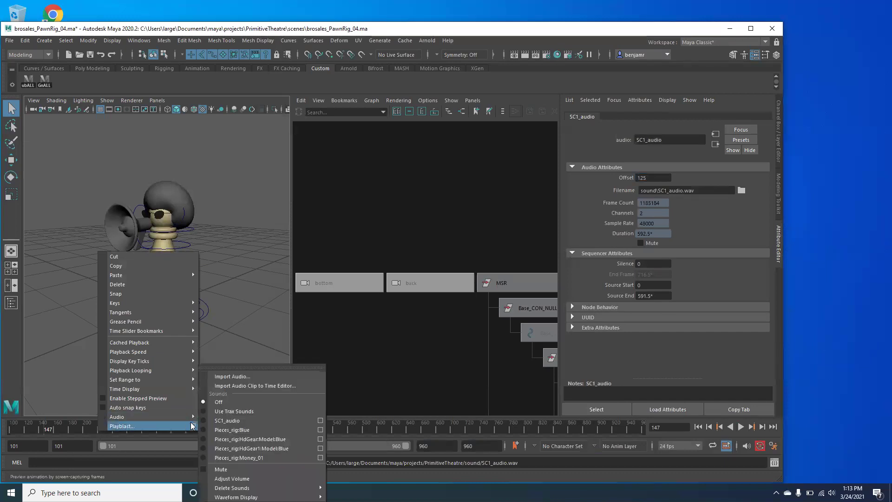
pyautogui.click(228, 421)
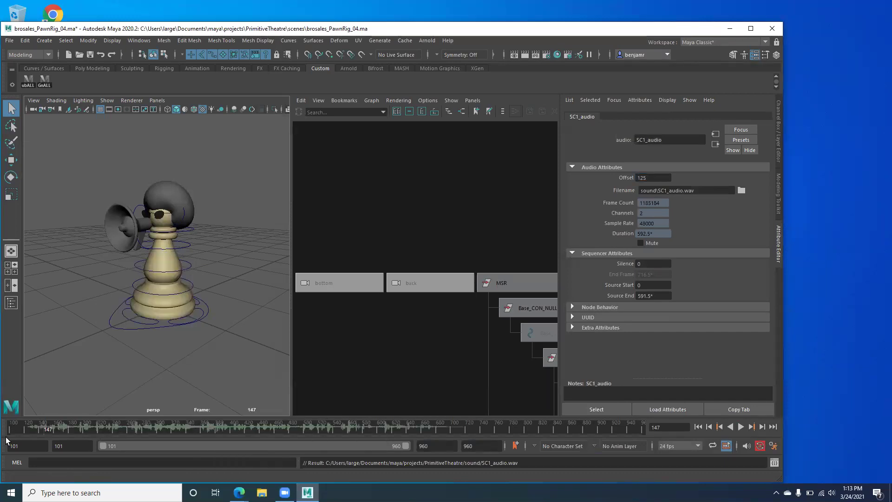
pyautogui.moveTo(50, 426); pyautogui.dragTo(36, 430)
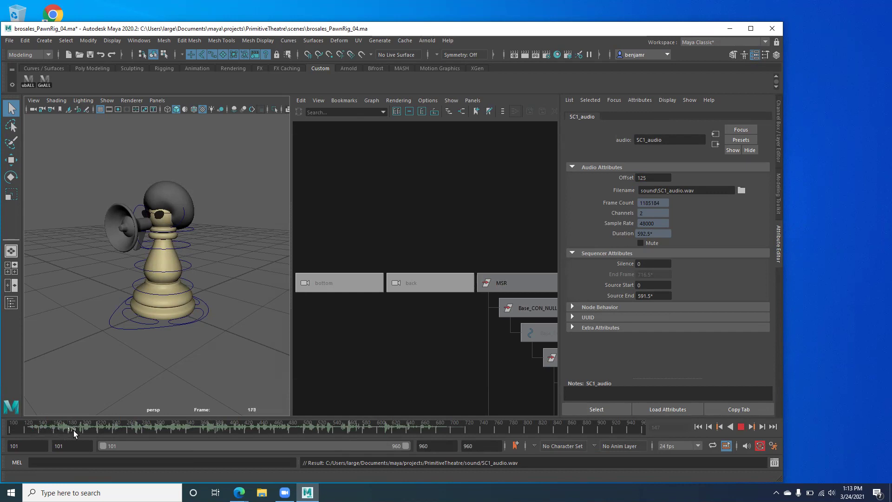
pyautogui.moveTo(77, 430); pyautogui.dragTo(117, 428)
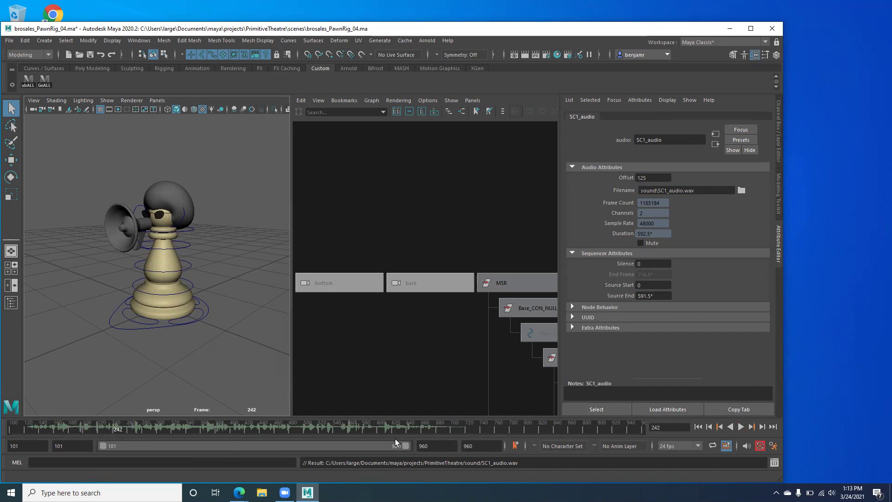
pyautogui.moveTo(111, 429); pyautogui.dragTo(149, 431)
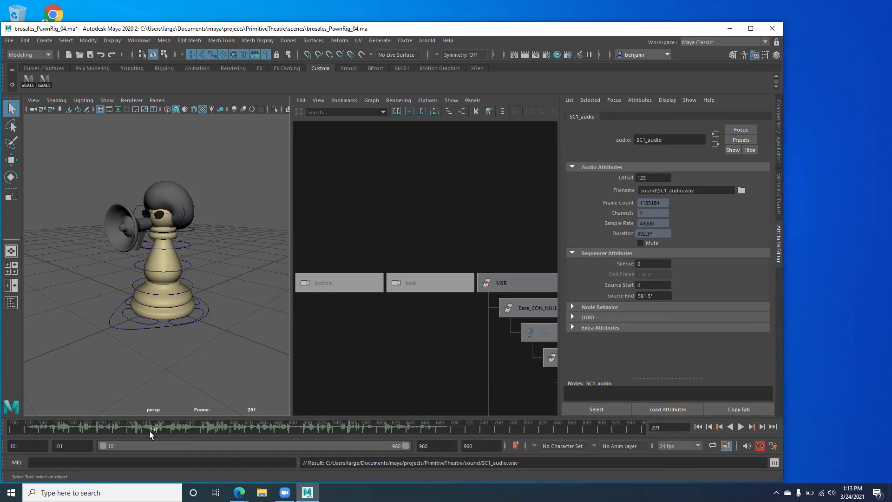